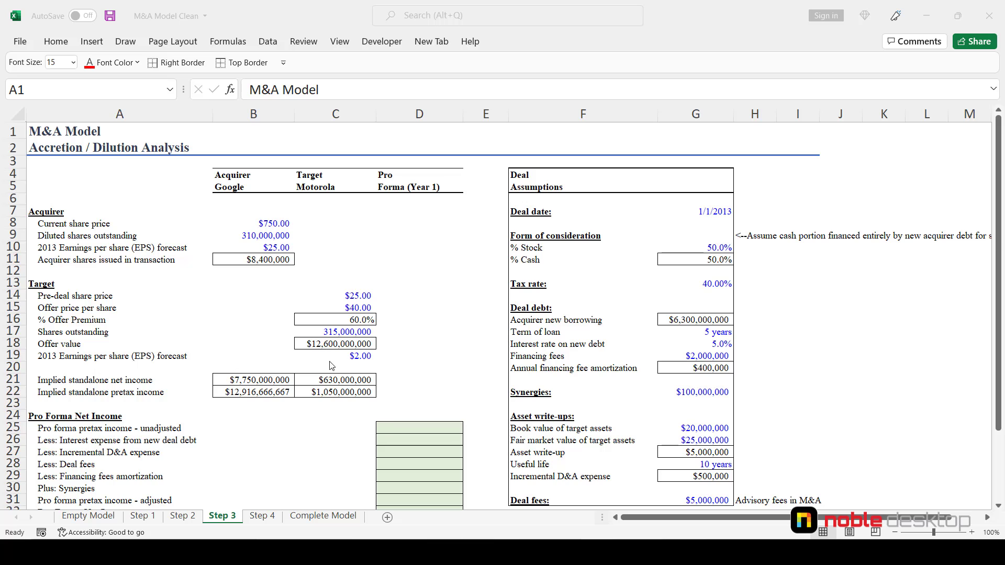
# Calculate unadjusted pro forma pretax income in D25 by summing both companies' implied standalone pretax income with =SUM(B22:C22)
pyautogui.scroll(-2, 331, 378)
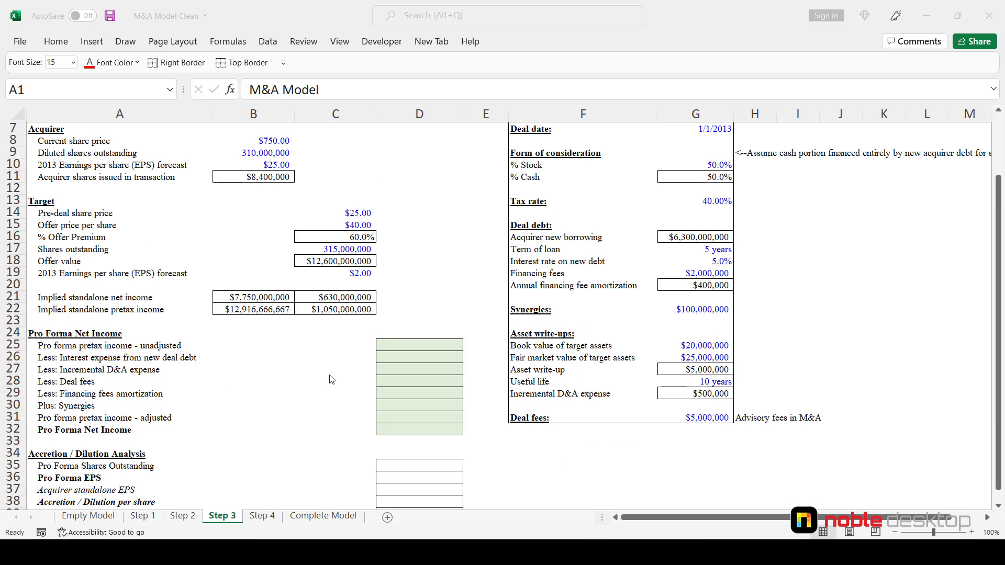
pyautogui.scroll(-1, 331, 378)
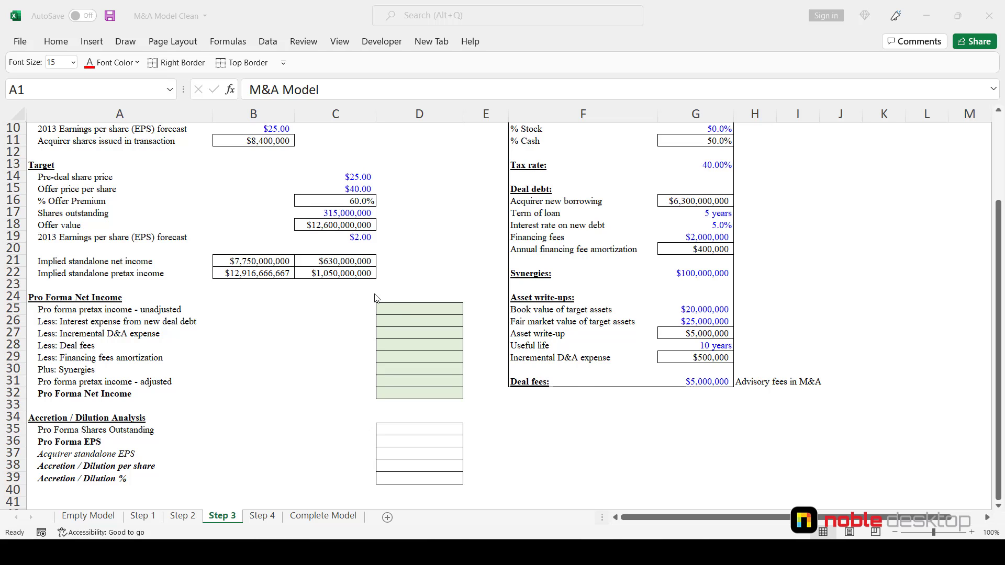
pyautogui.scroll(3, 382, 285)
pyautogui.scroll(-1, 396, 267)
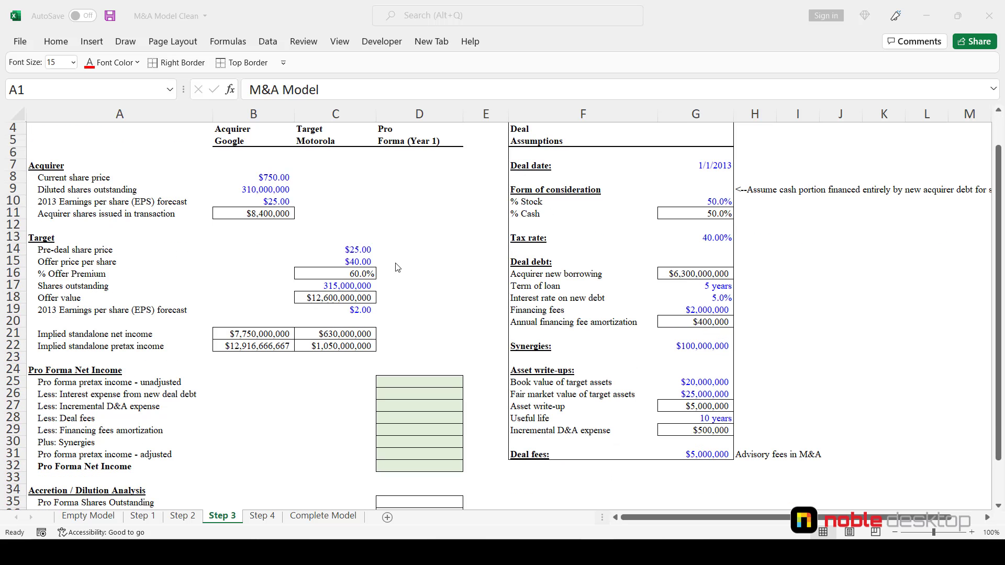
pyautogui.click(402, 393)
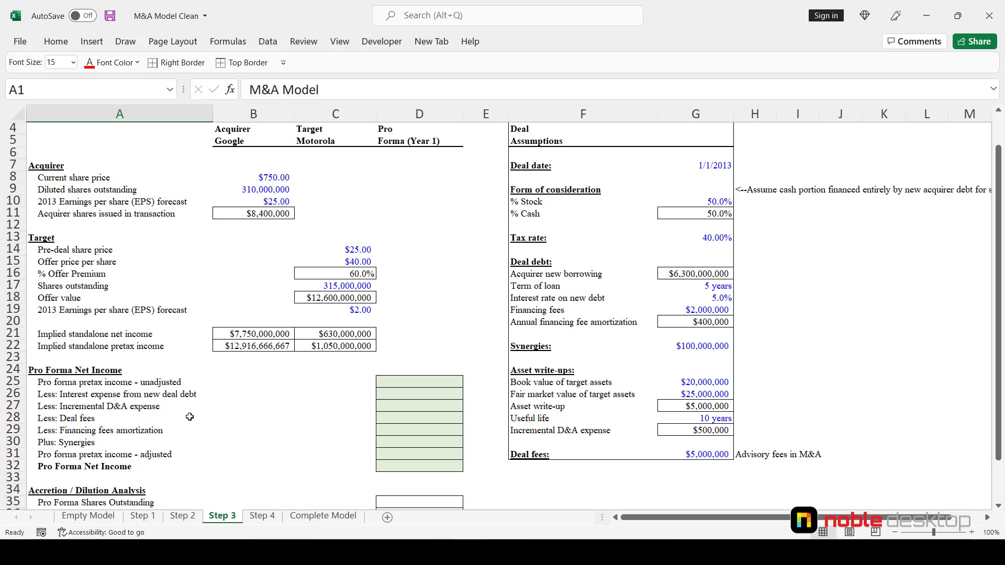
pyautogui.press('F5')
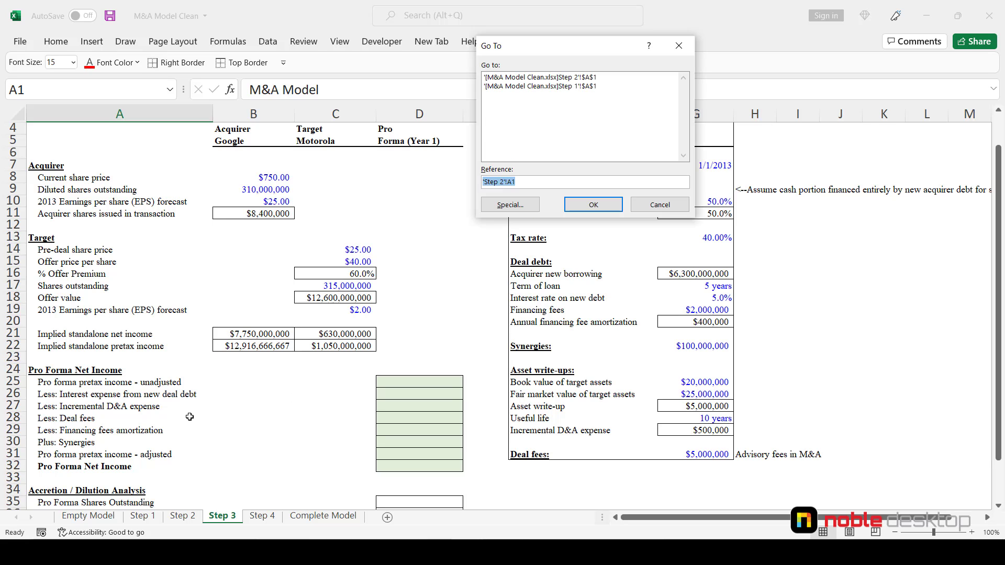
pyautogui.write('d25')
pyautogui.press('Return')
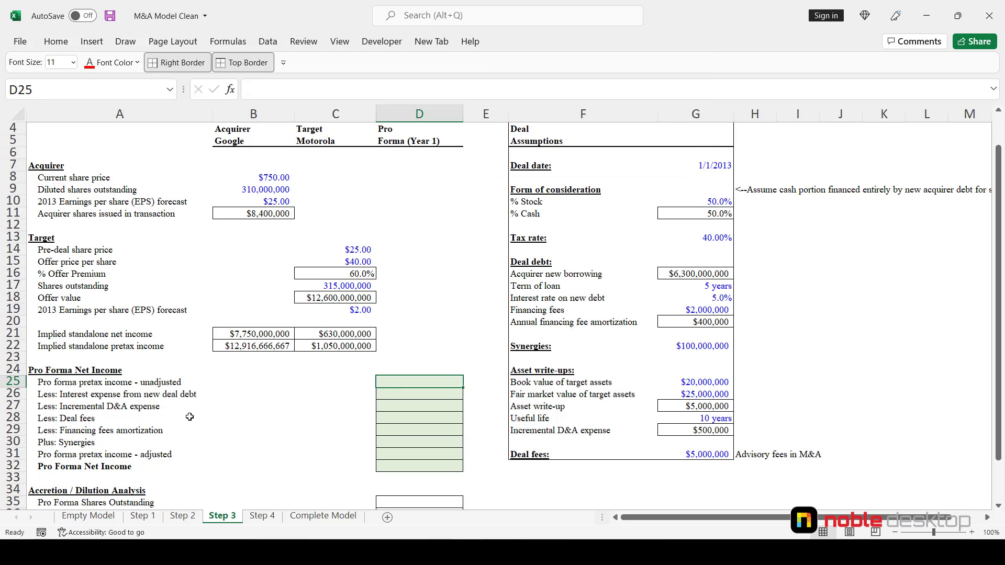
pyautogui.write('=')
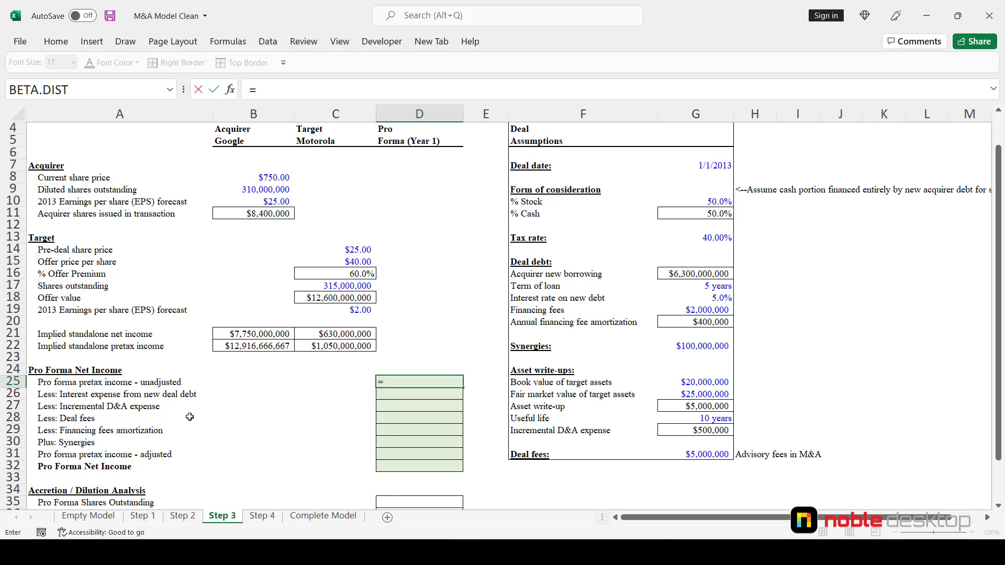
pyautogui.write('sum')
pyautogui.press('Tab')
pyautogui.press('Up')
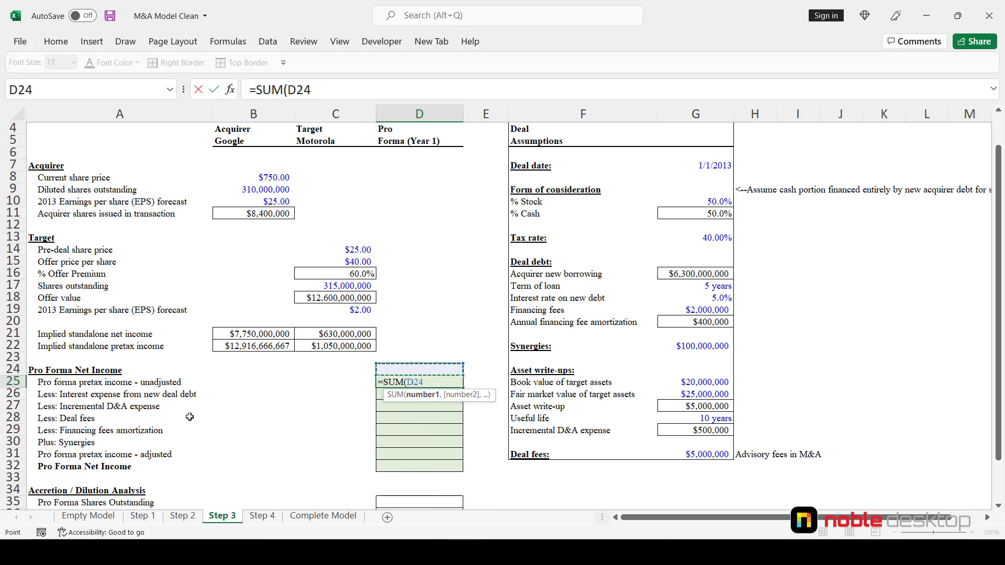
pyautogui.press('Up')
pyautogui.press('Up')
pyautogui.press('Left')
pyautogui.hotkey('shift', 'Left')
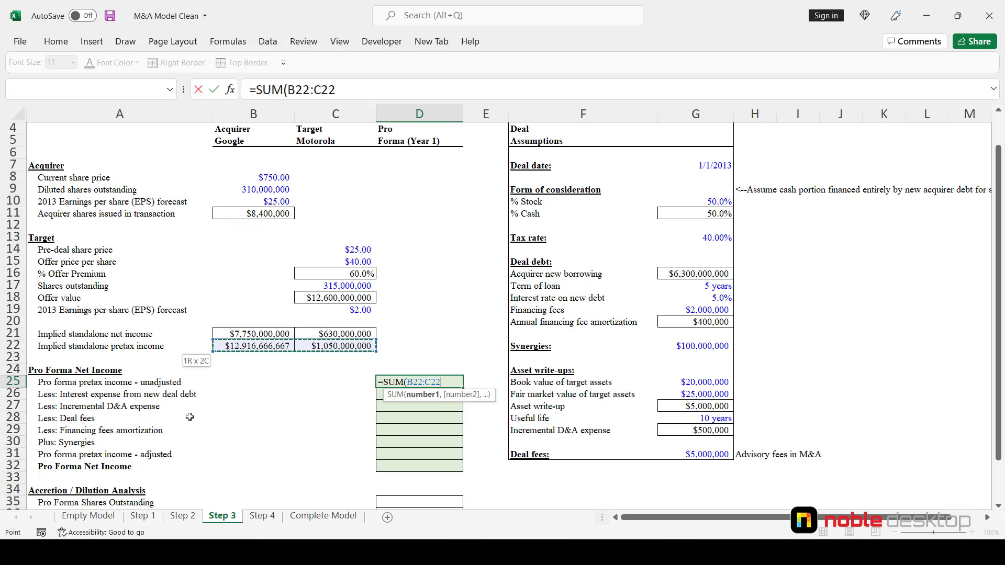
pyautogui.hotkey('ctrl', 'Return')
# Calculate the interest expense from new deal debt in D26 as negative acquirer borrowing times the interest rate, =-G16*G18
pyautogui.press('Down')
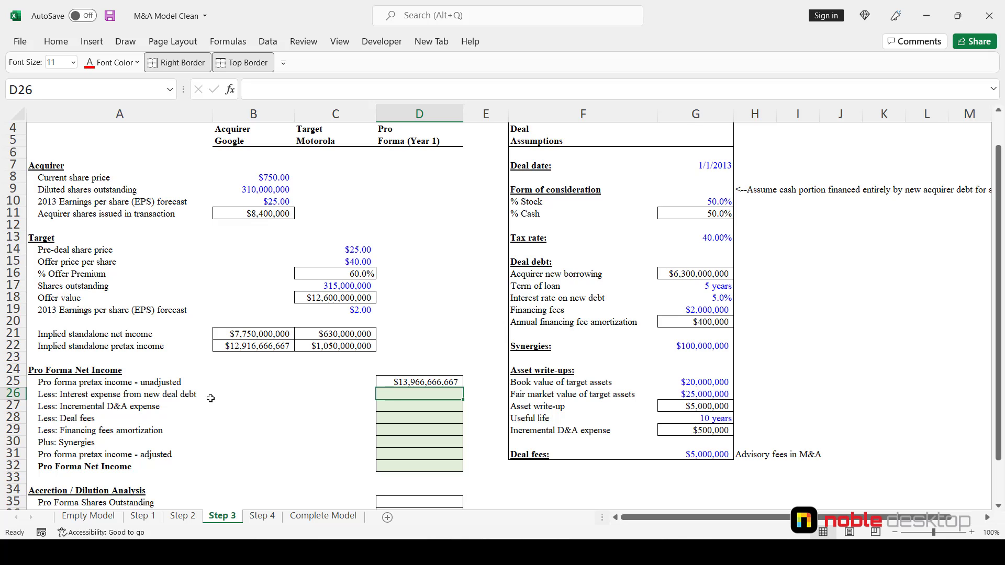
pyautogui.write('=-')
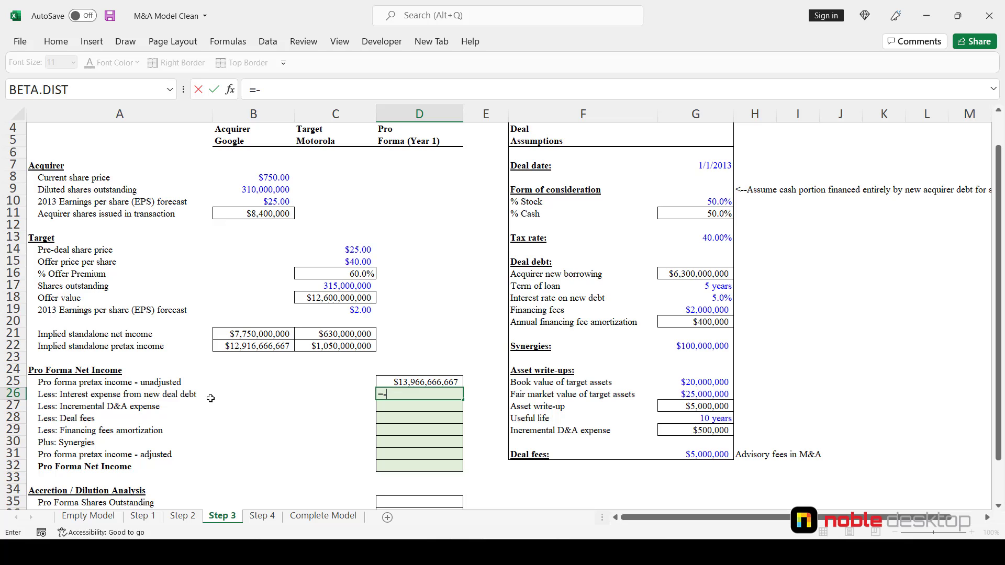
pyautogui.press('Right')
pyautogui.press('Right')
pyautogui.press('Right')
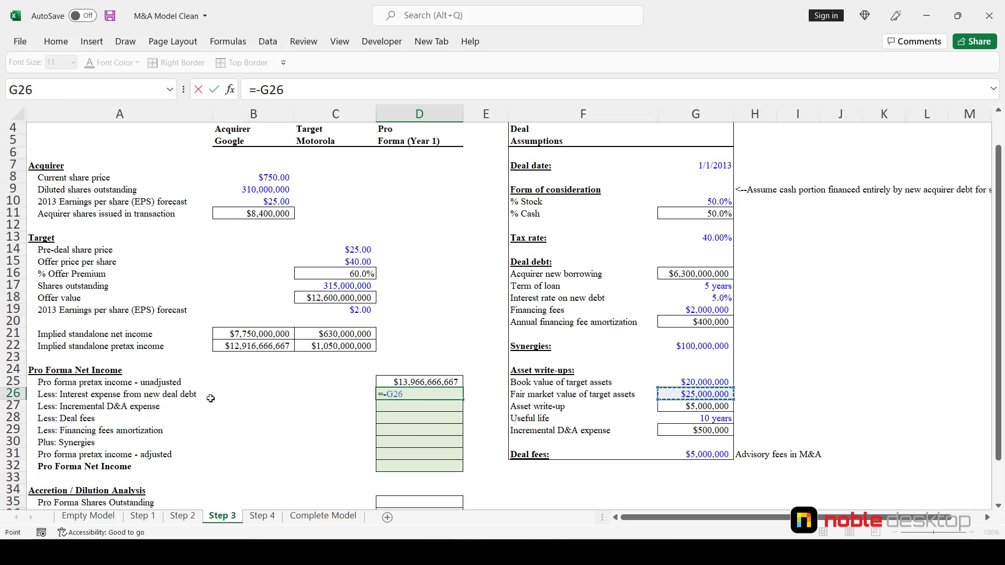
pyautogui.press('Up')
pyautogui.press('Up')
pyautogui.press('Up')
pyautogui.press('Up')
pyautogui.press('Up')
pyautogui.press('Up')
pyautogui.press('Up')
pyautogui.press('Up')
pyautogui.press('Up')
pyautogui.press('Up')
pyautogui.press('Up')
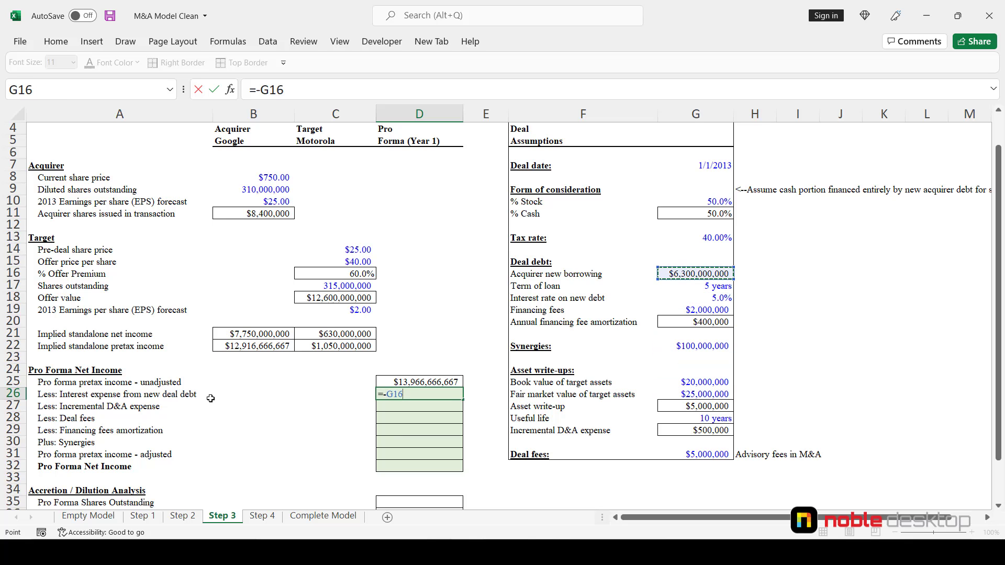
pyautogui.press('Down')
pyautogui.write('*')
pyautogui.press('Right')
pyautogui.press('Right')
pyautogui.press('Right')
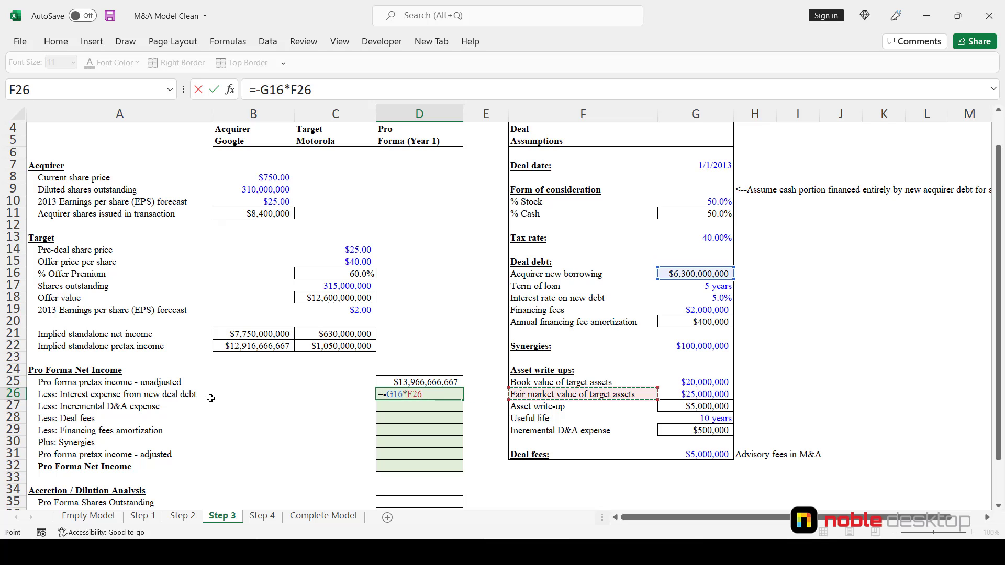
pyautogui.press('Up')
pyautogui.press('Up')
pyautogui.press('Up')
pyautogui.press('Up')
pyautogui.press('Up')
pyautogui.press('Up')
pyautogui.press('Up')
pyautogui.press('Up')
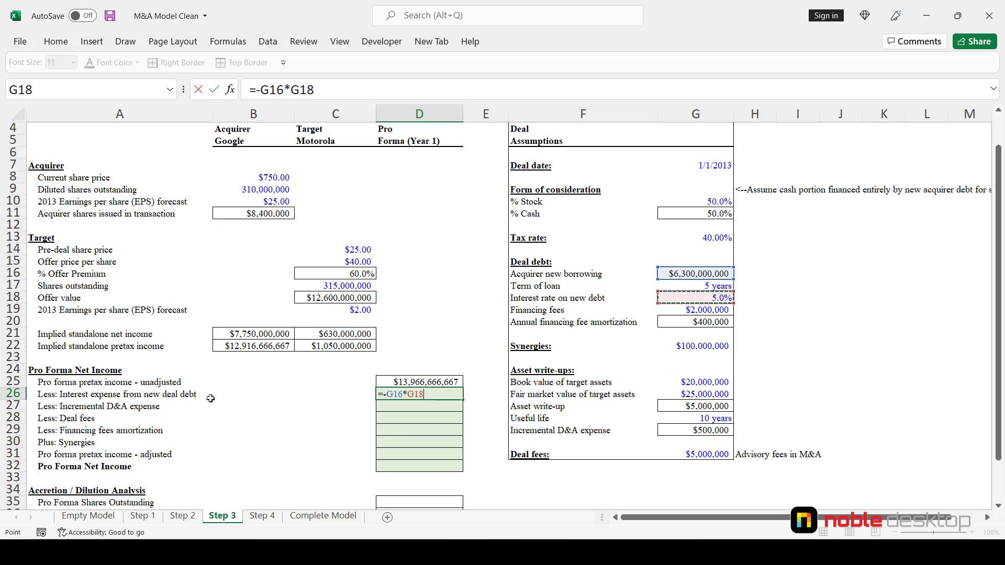
pyautogui.hotkey('ctrl', 'Return')
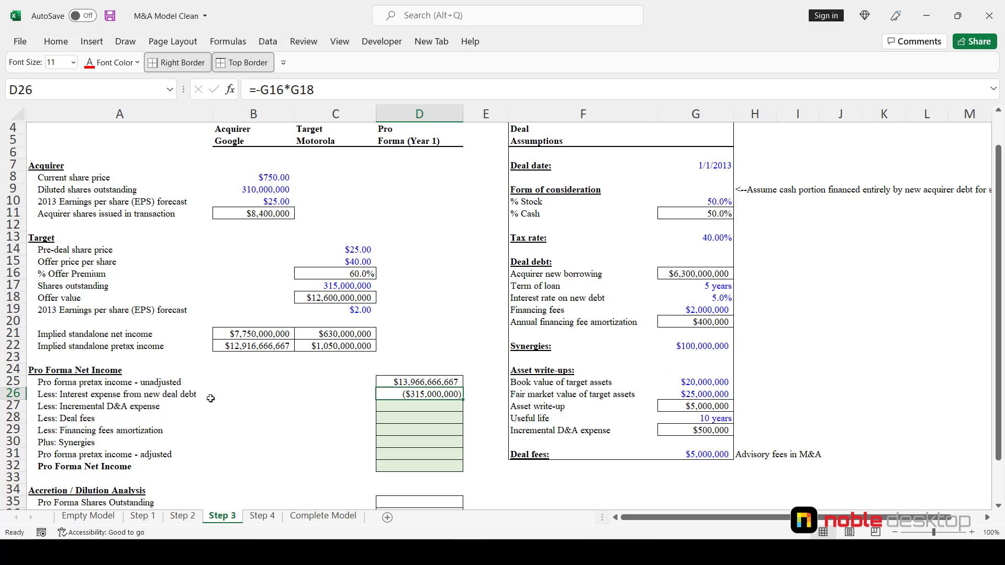
# Link the incremental D&A expense in D27 to the asset write-up assumptions as a deduction with =-G29
pyautogui.press('Down')
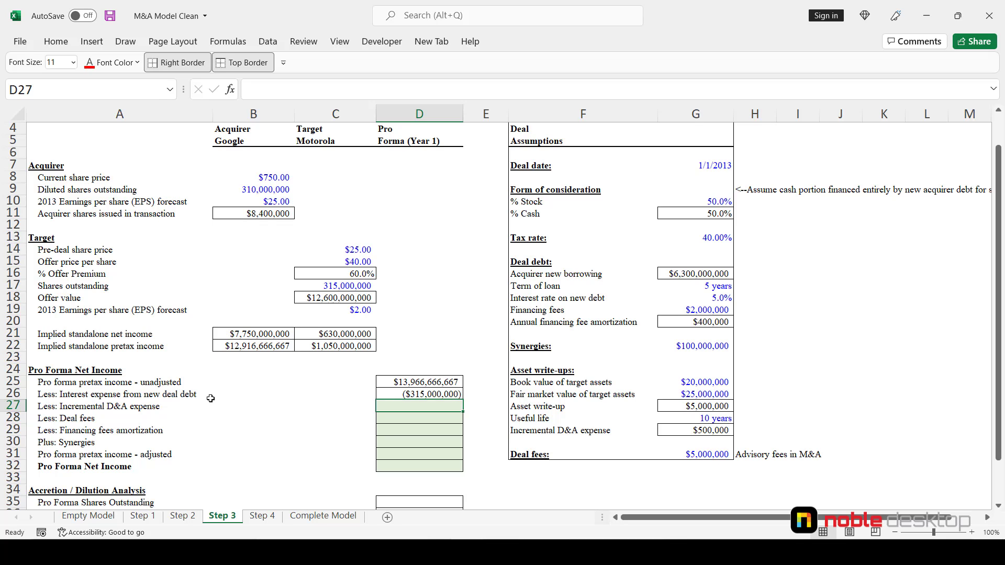
pyautogui.write('=-')
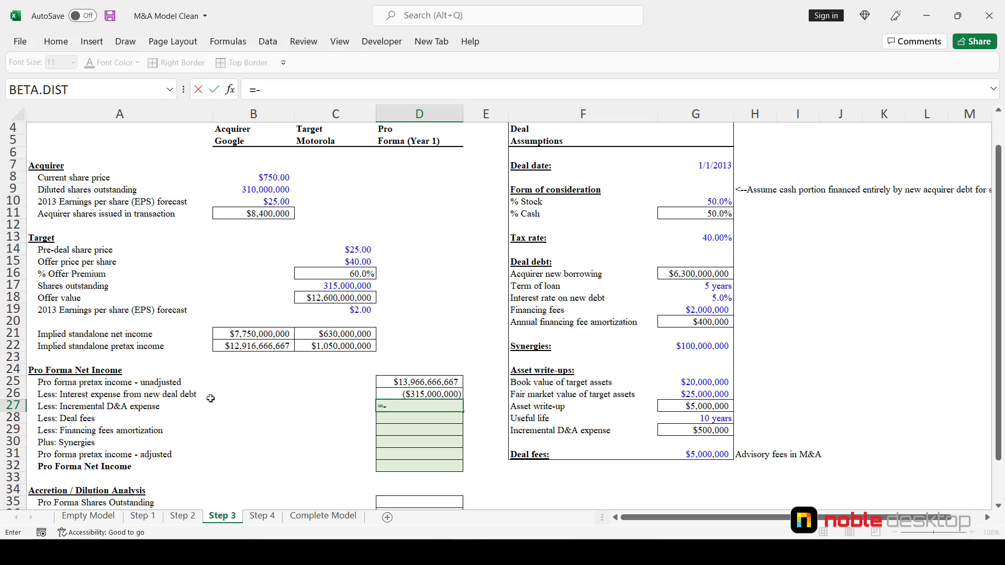
pyautogui.press('F5')
pyautogui.write('g29')
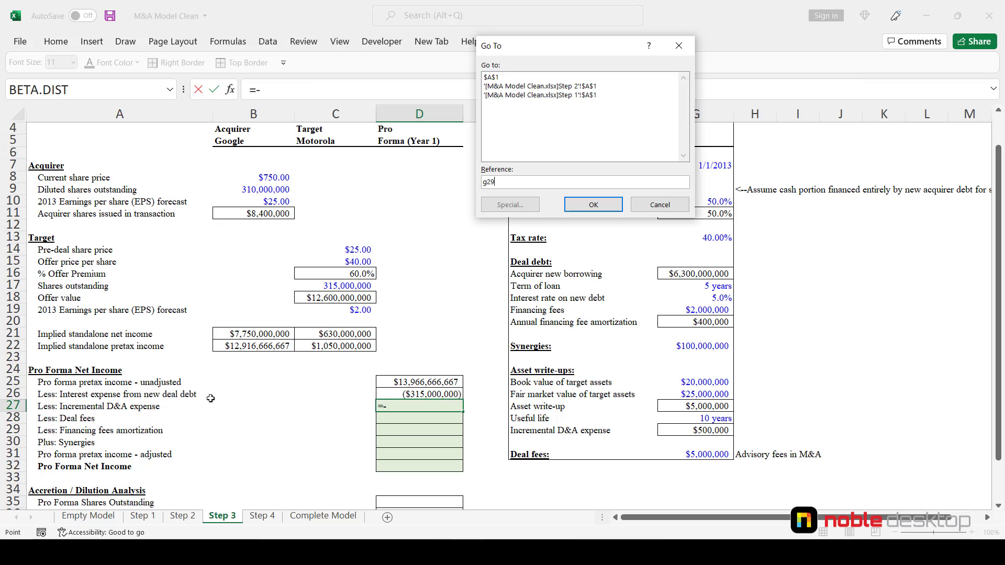
pyautogui.press('Return')
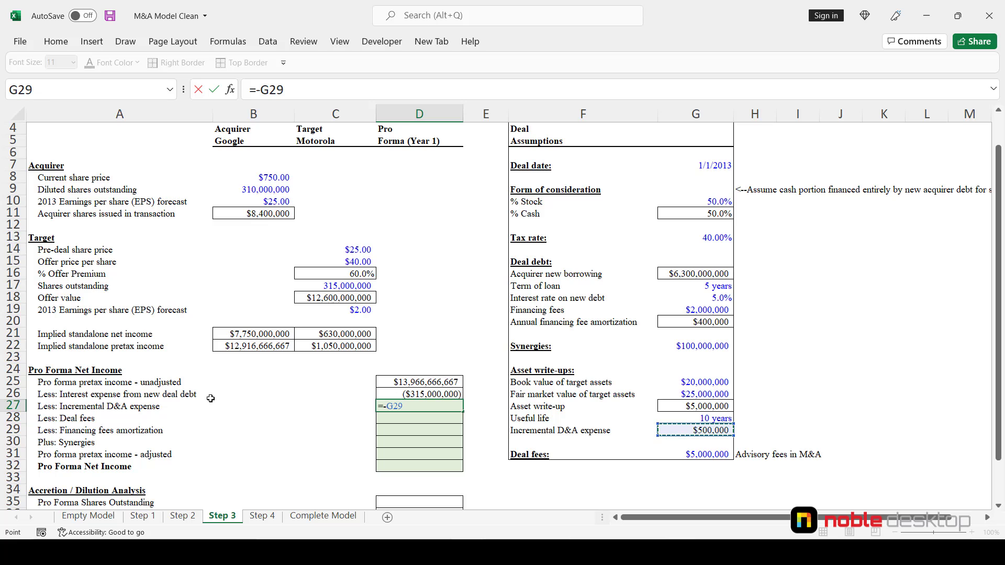
pyautogui.press('Return')
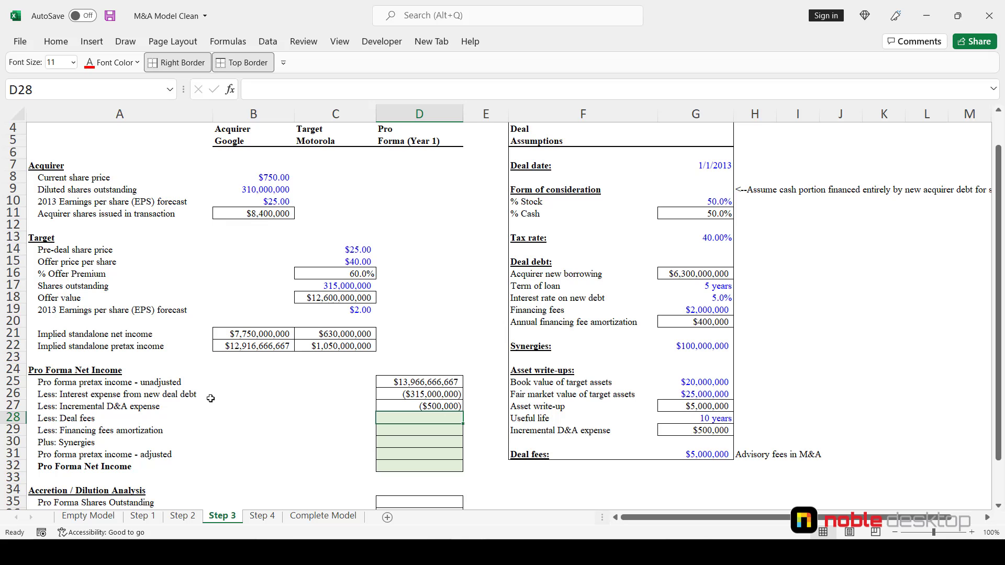
# Enter the deal fees deduction in D28 as the negative of the deal fees assumption, =-G31
pyautogui.write('=-')
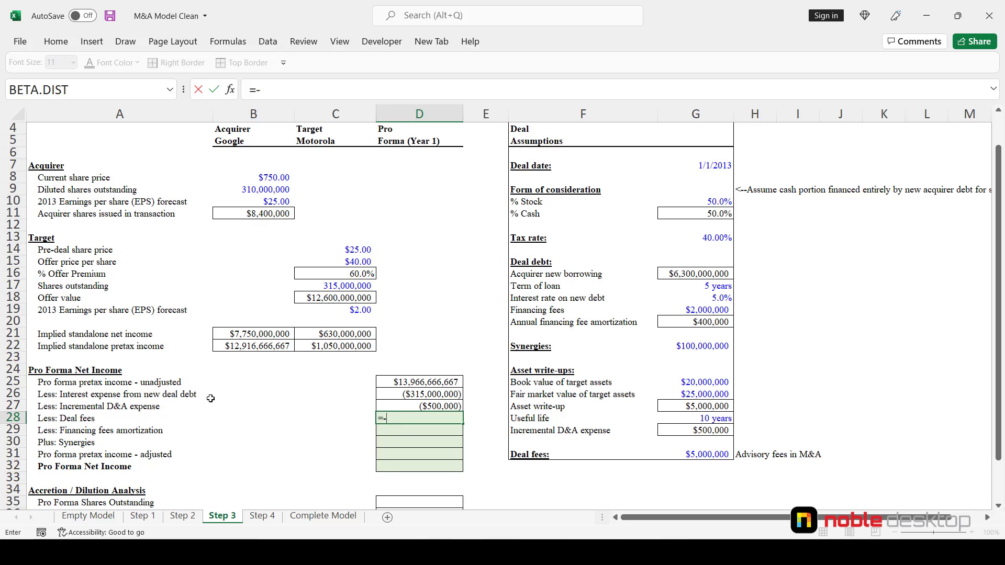
pyautogui.hotkey('ctrl', 'g')
pyautogui.write('g')
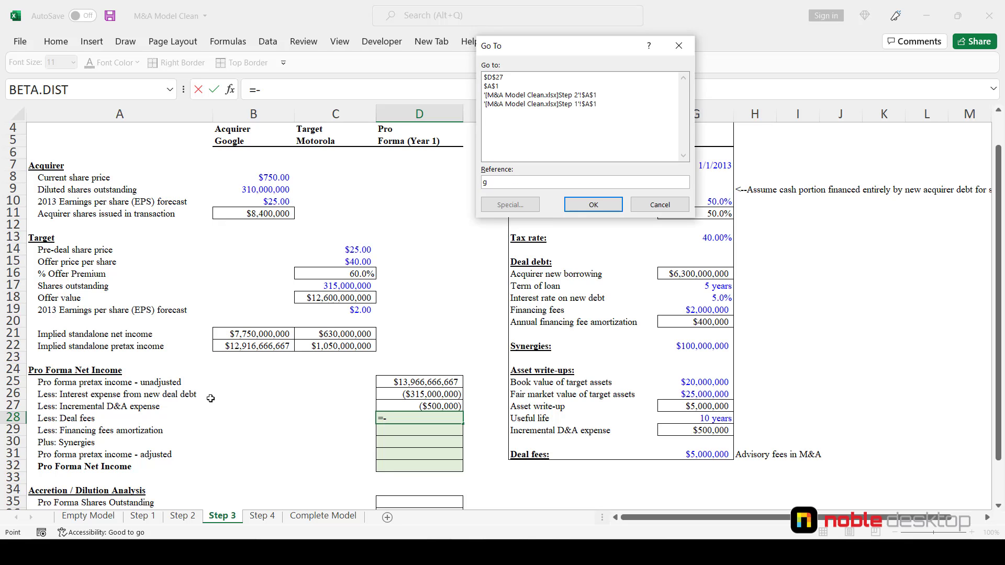
pyautogui.write('31')
pyautogui.press('Return')
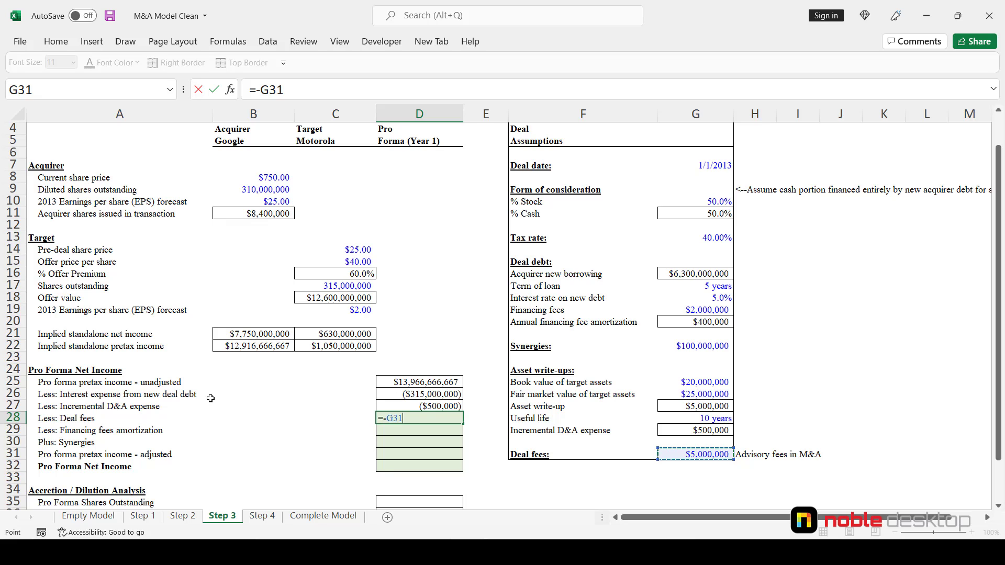
pyautogui.hotkey('ctrl', 'Return')
# Enter the financing fees amortization in D29 as the negative of the annual amortization assumption, =-G20
pyautogui.press('Down')
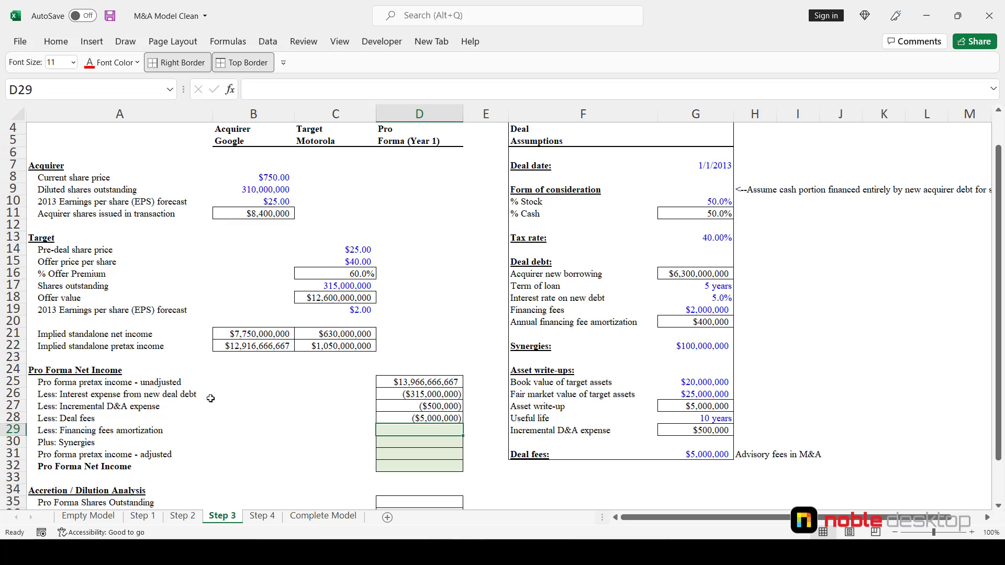
pyautogui.write('=')
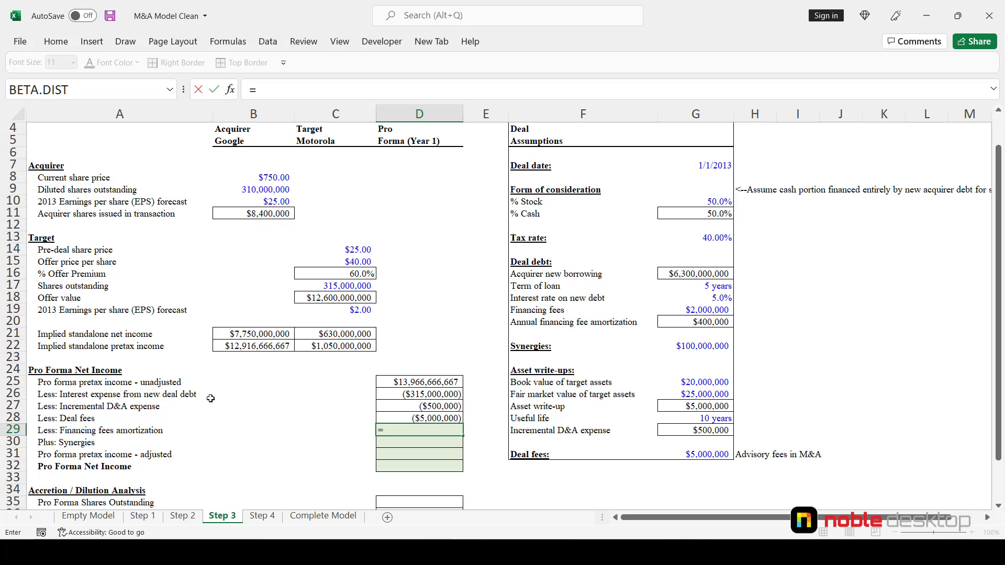
pyautogui.write('-')
pyautogui.press('F5')
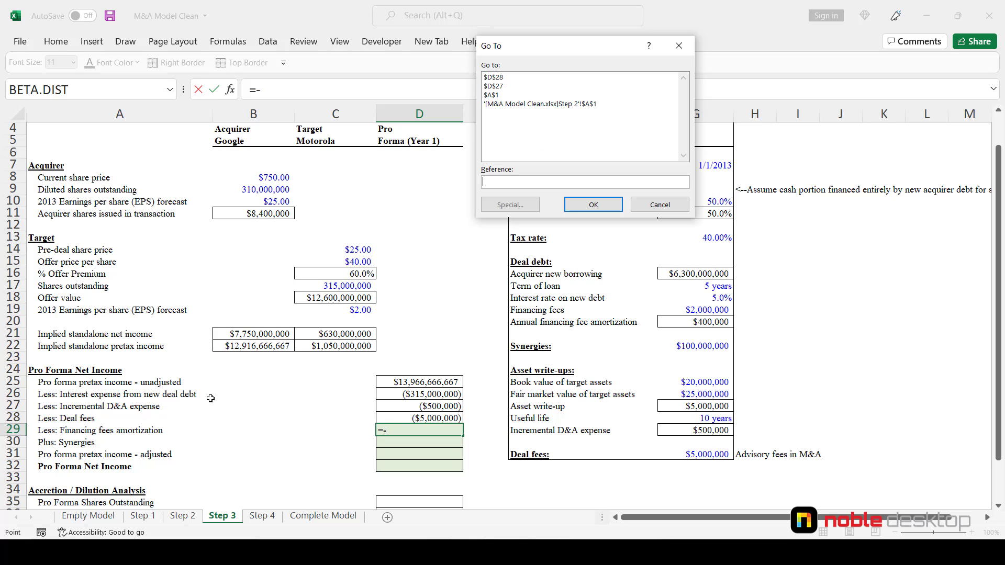
pyautogui.write('g20')
pyautogui.press('Return')
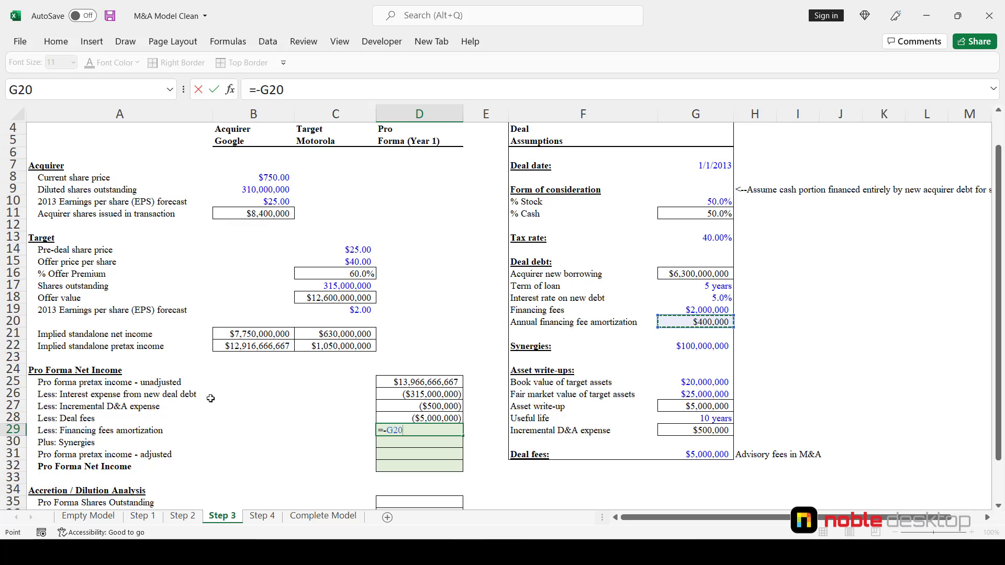
pyautogui.hotkey('ctrl', 'Return')
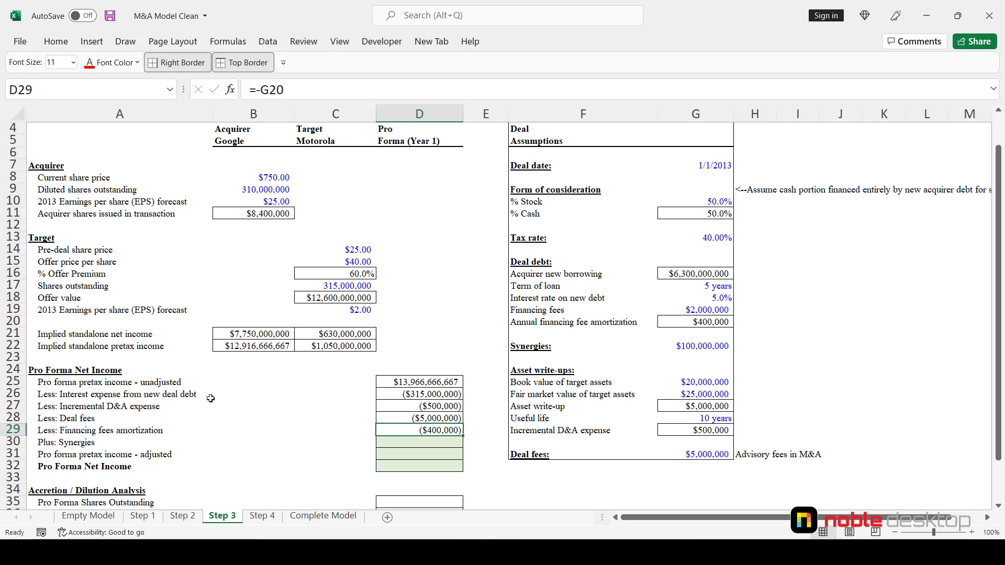
# Add the synergies line in D30 by linking it to the synergies assumption with =G22
pyautogui.press('Down')
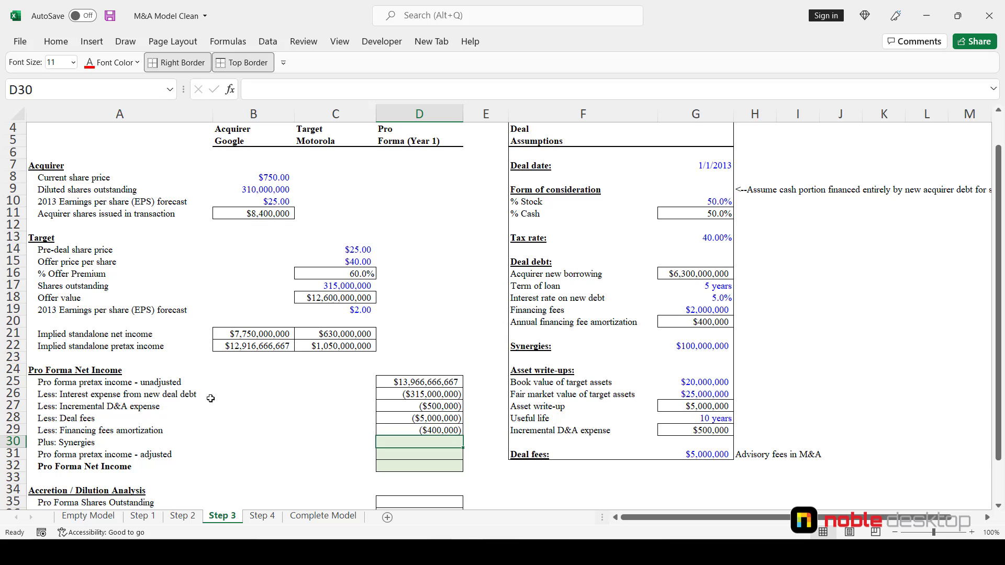
pyautogui.write('=')
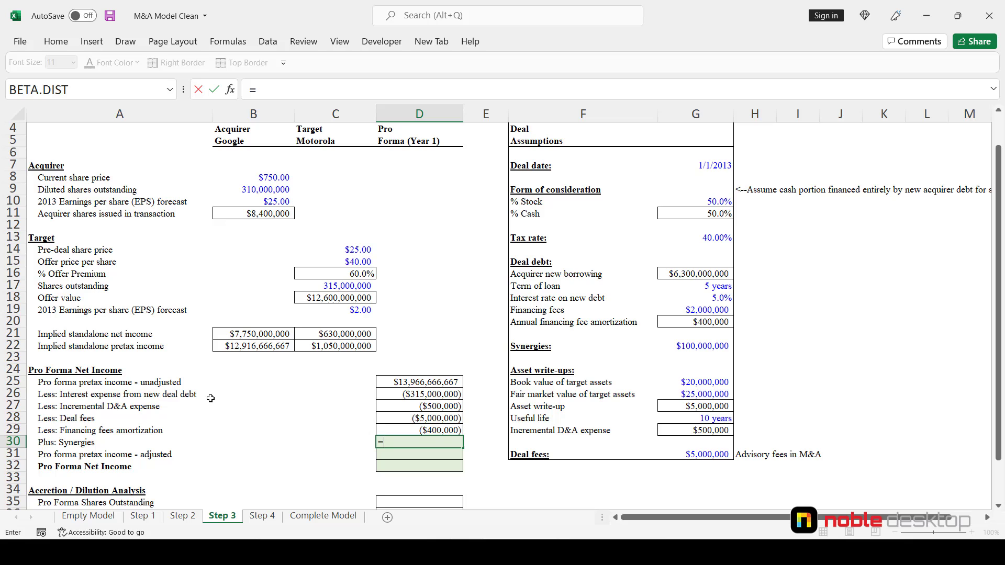
pyautogui.press('F5')
pyautogui.write('g')
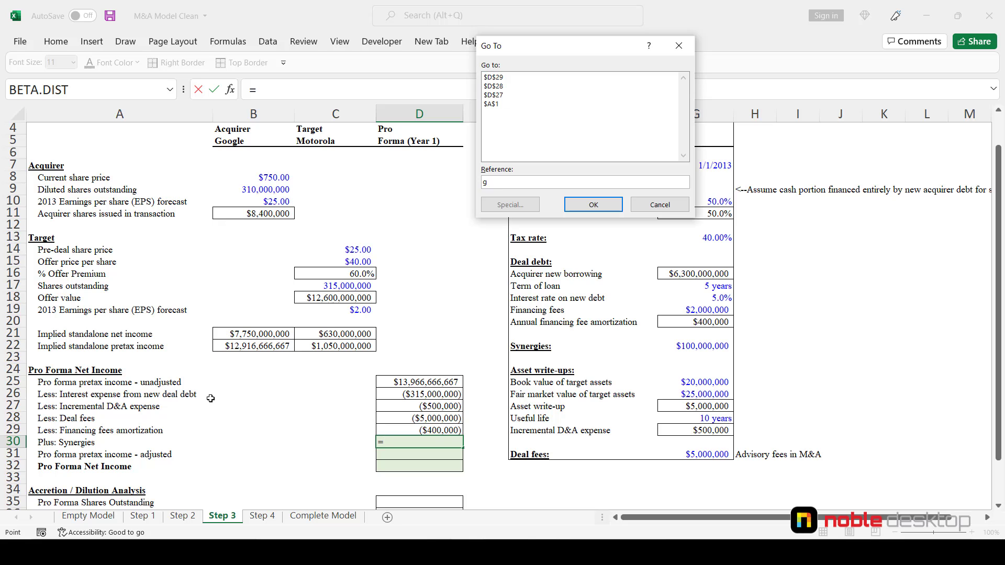
pyautogui.write('22')
pyautogui.press('Return')
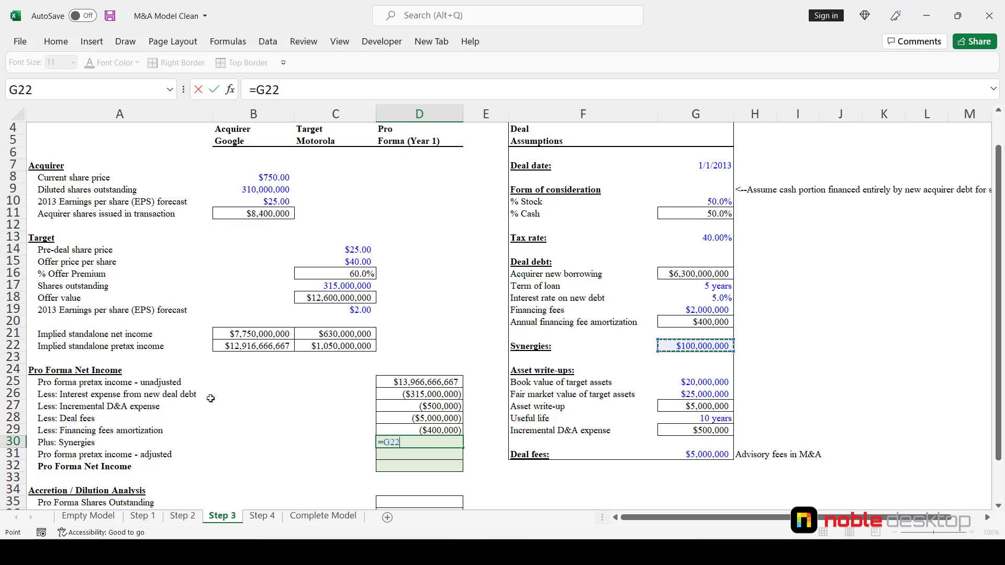
pyautogui.hotkey('ctrl', 'Return')
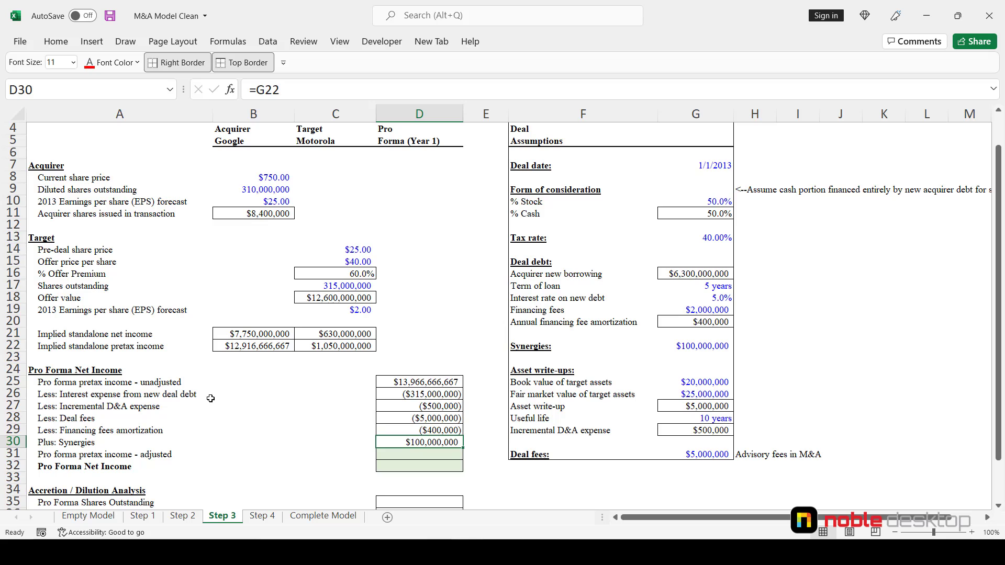
pyautogui.press('Down')
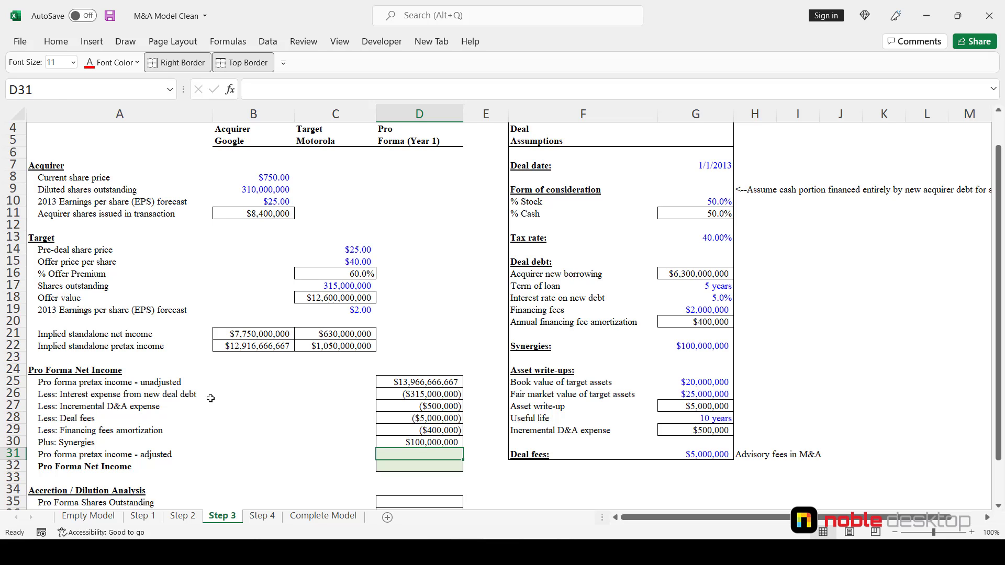
# Calculate the adjusted pro forma pretax income in D31 by summing the lines above with =SUM(D25:D30)
pyautogui.write('=sum')
pyautogui.press('Tab')
pyautogui.press('Up')
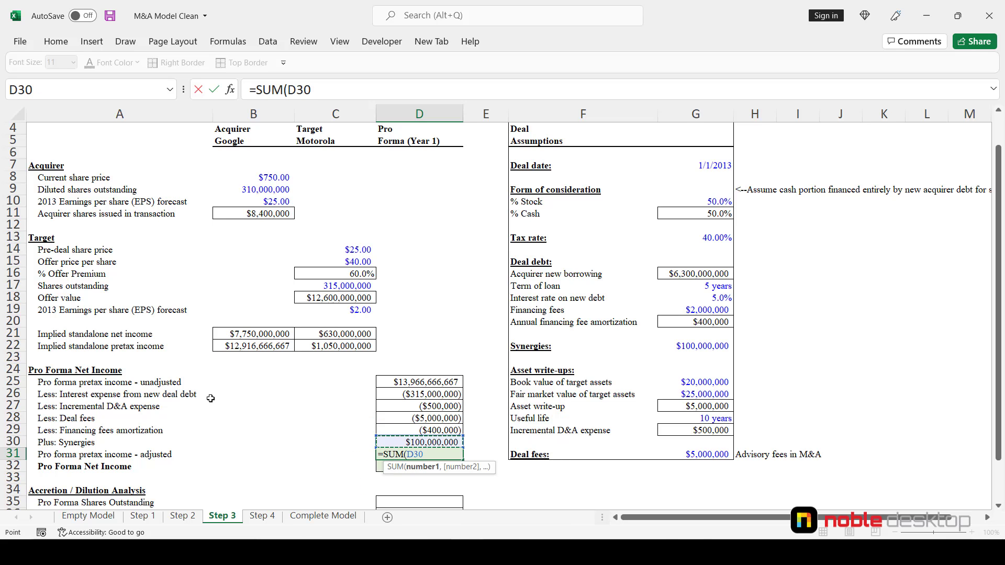
pyautogui.hotkey('shift', 'Up')
pyautogui.hotkey('shift', 'Up')
pyautogui.hotkey('shift', 'Up')
pyautogui.hotkey('shift', 'Up')
pyautogui.hotkey('shift', 'Up')
pyautogui.hotkey('ctrl', 'Return')
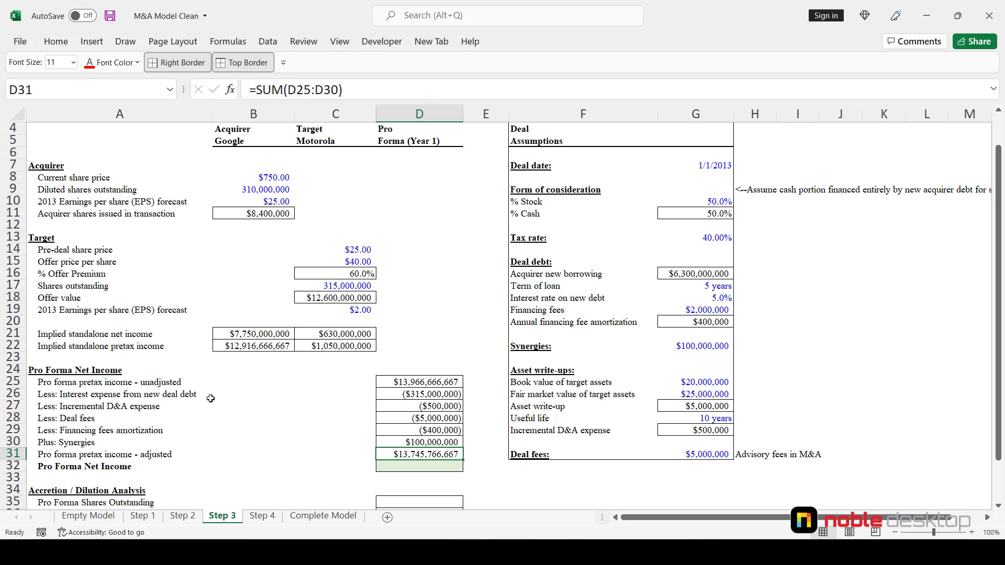
# Calculate Pro Forma Net Income in D32 by taxing the adjusted pretax income at the assumed tax rate with =D31*(1-G13)
pyautogui.press('Down')
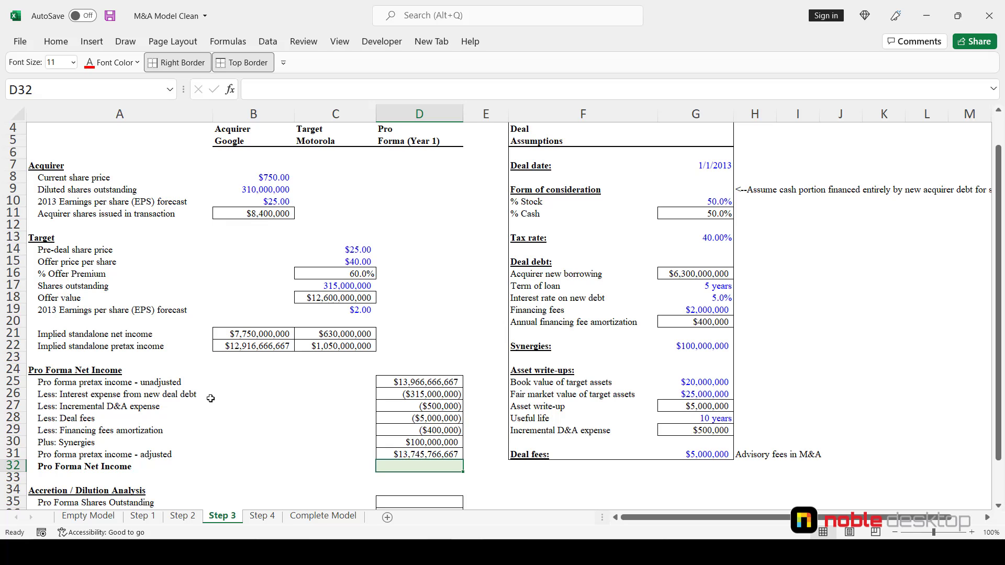
pyautogui.write('=')
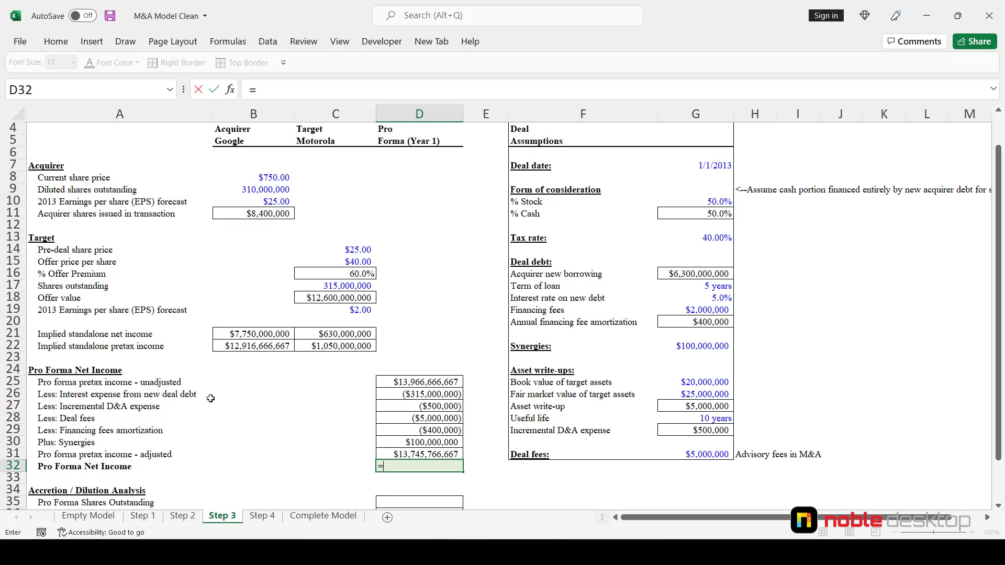
pyautogui.press('Up')
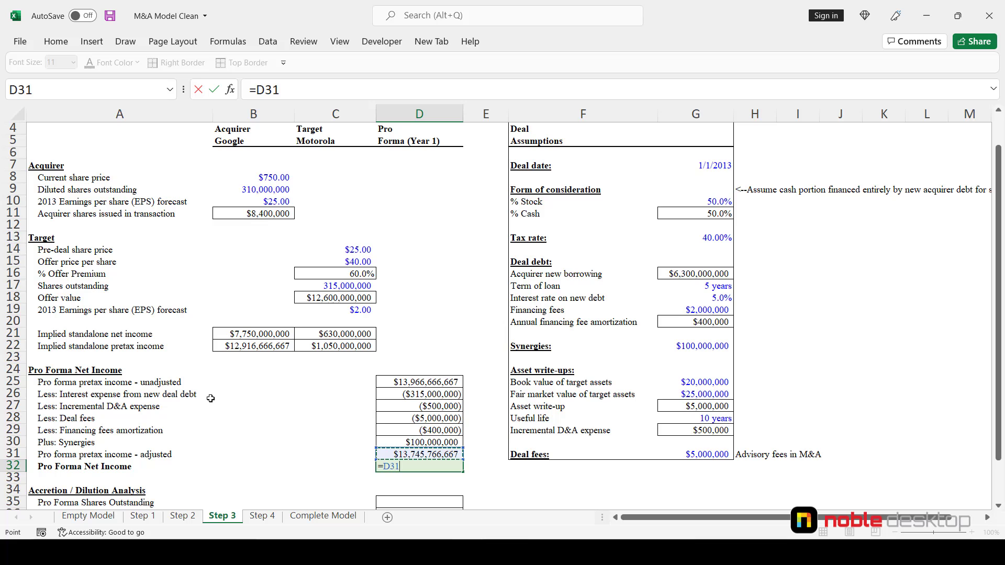
pyautogui.write('*(1-')
pyautogui.press('F5')
pyautogui.write('g13')
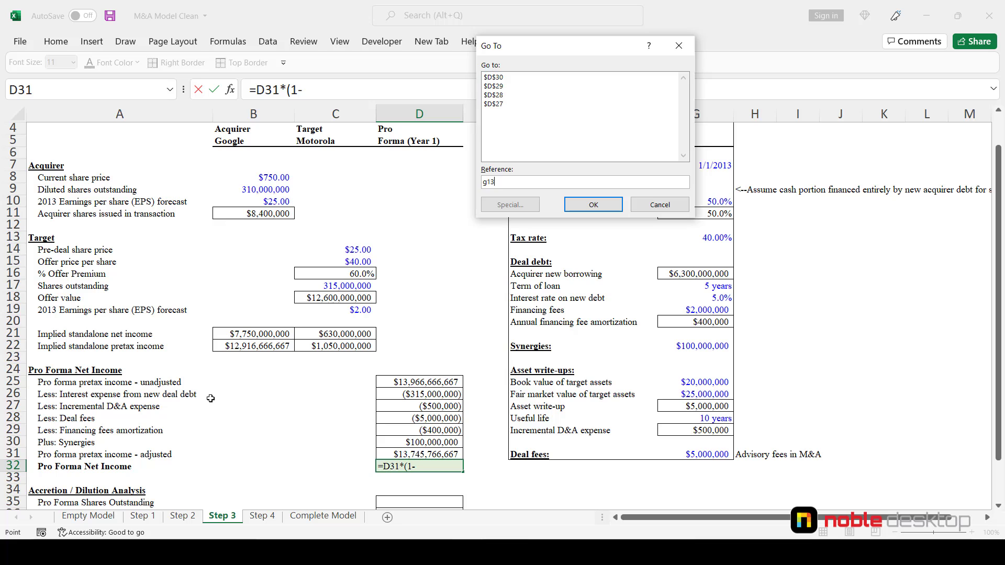
pyautogui.press('Return')
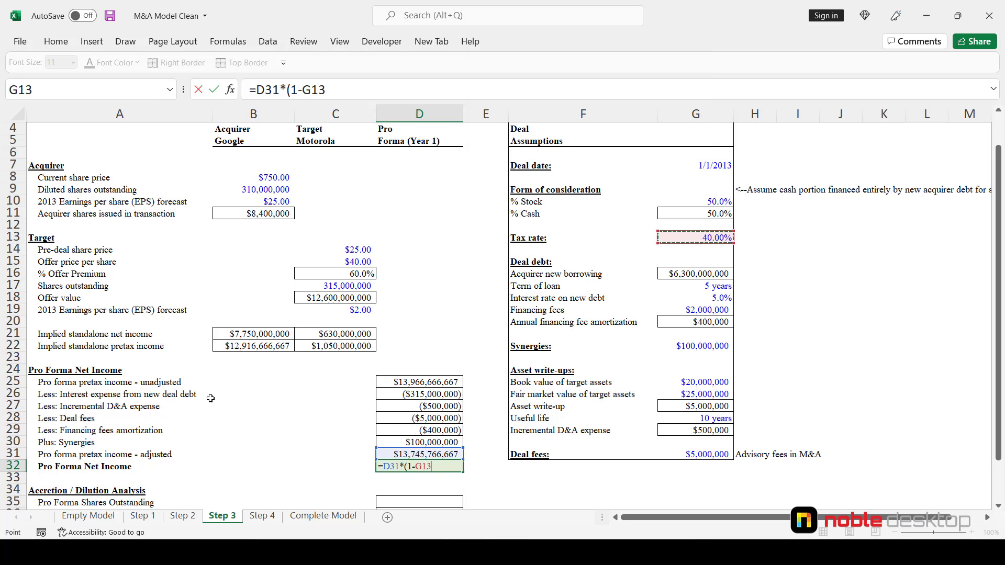
pyautogui.write(')')
pyautogui.hotkey('ctrl', 'Return')
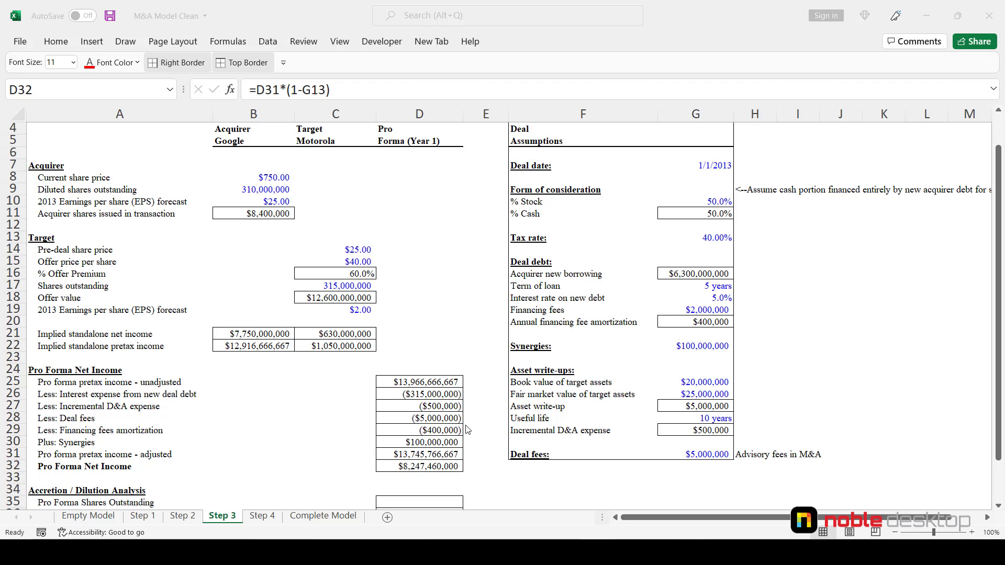
# Switch to the Step 4 sheet and bring up its Accretion / Dilution Analysis section
pyautogui.scroll(-2, 467, 429)
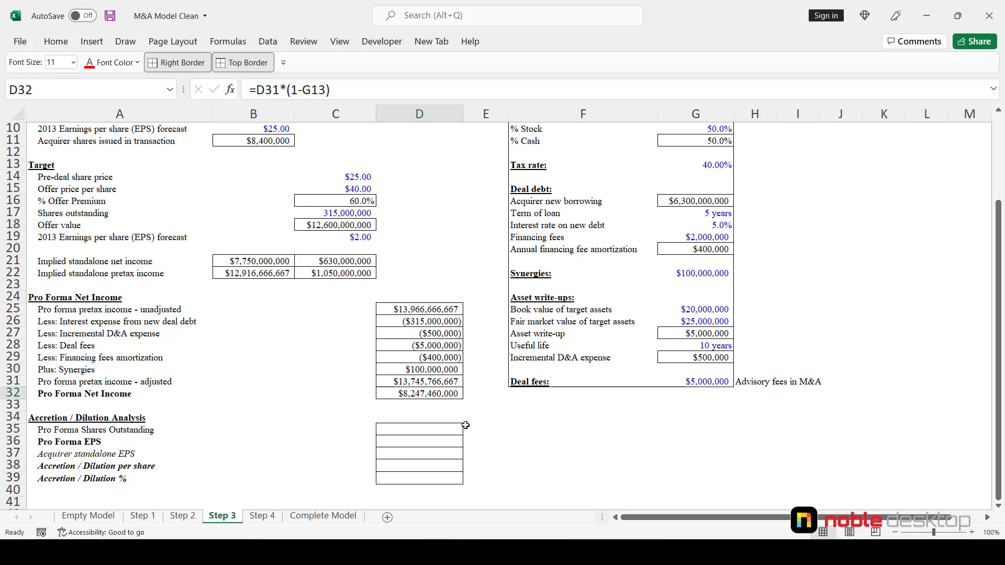
pyautogui.hotkey('ctrl', 'pagedown')
pyautogui.scroll(-1, 465, 425)
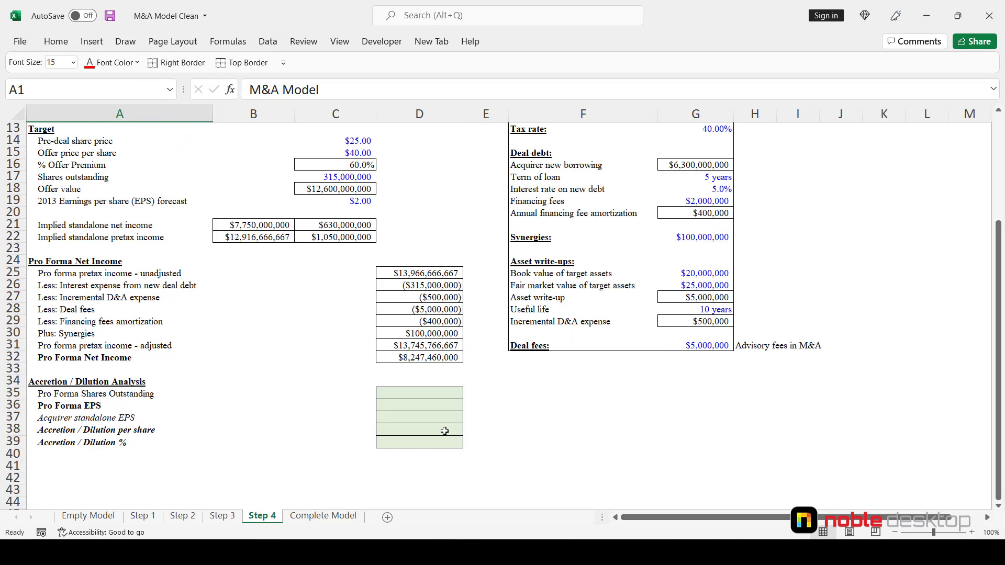